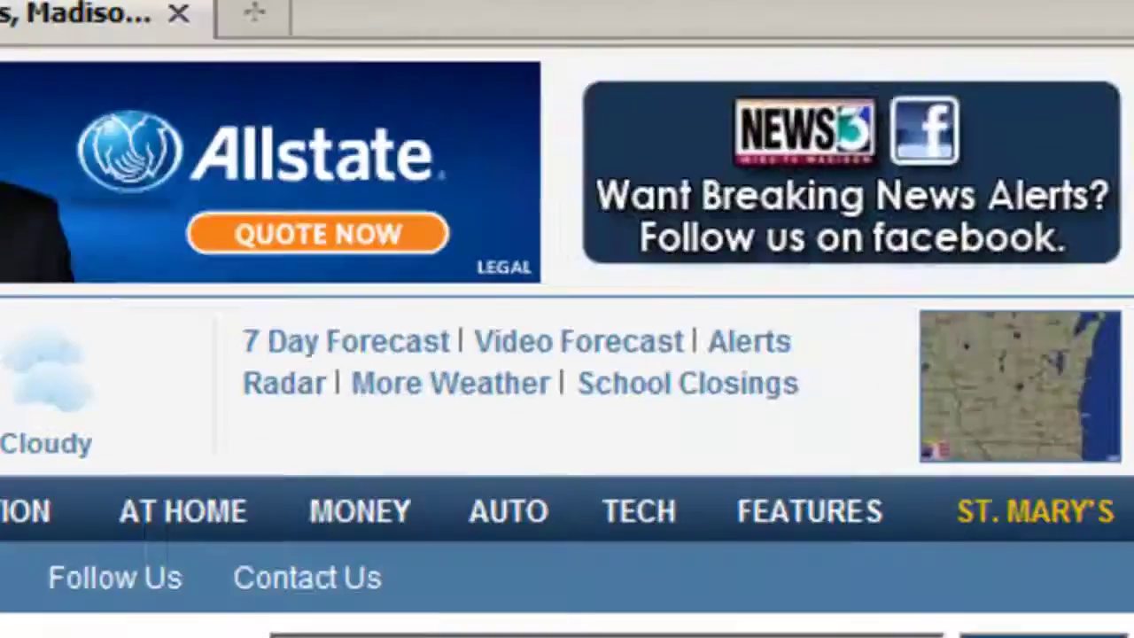
# Step: Scroll the News3 Madison page down to its footer
pyautogui.scroll(-15, 567, 354)
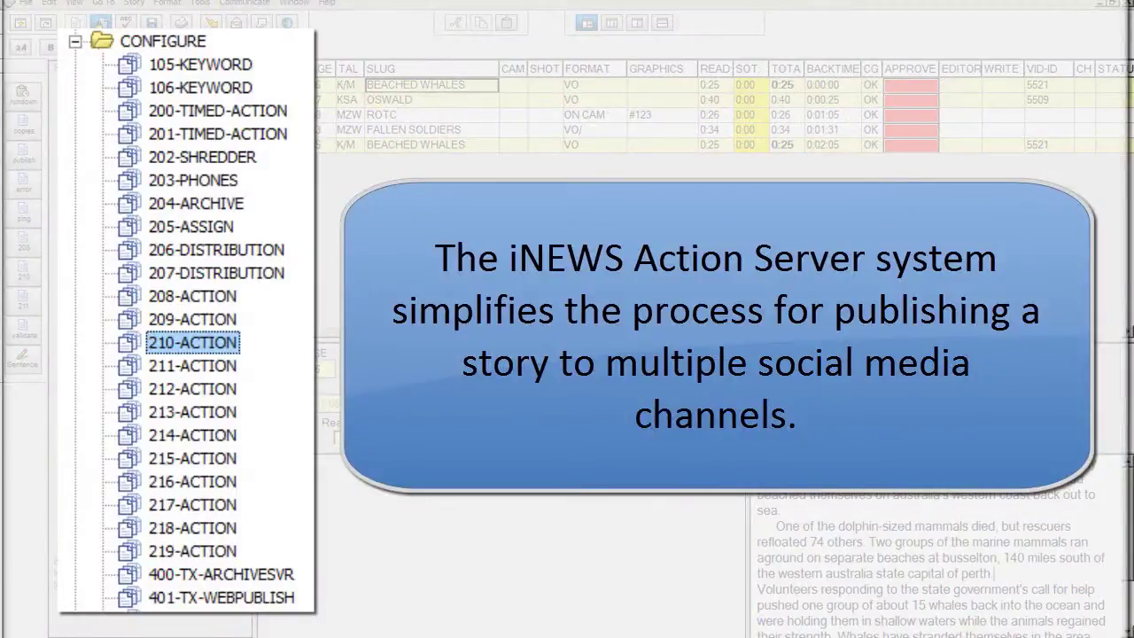
# Step: Send the BEACHED WHALES story to PUBLISH, then open A15 FALLEN SOLDIERS in the TRAINING rundown
pyautogui.click(264, 86)
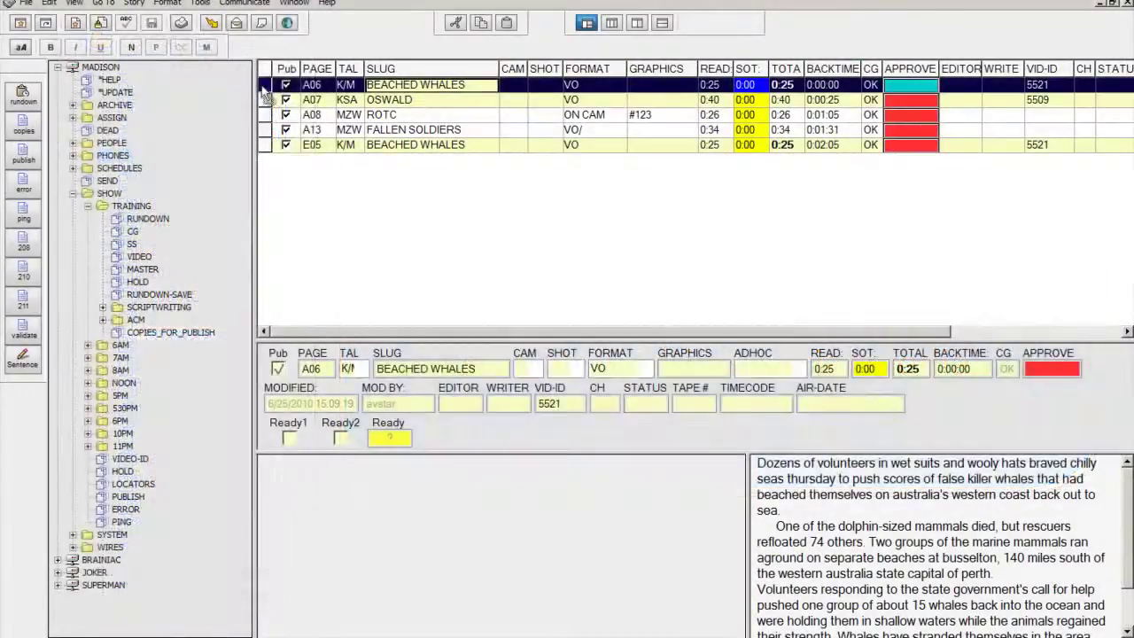
pyautogui.moveTo(266, 91); pyautogui.dragTo(145, 502)
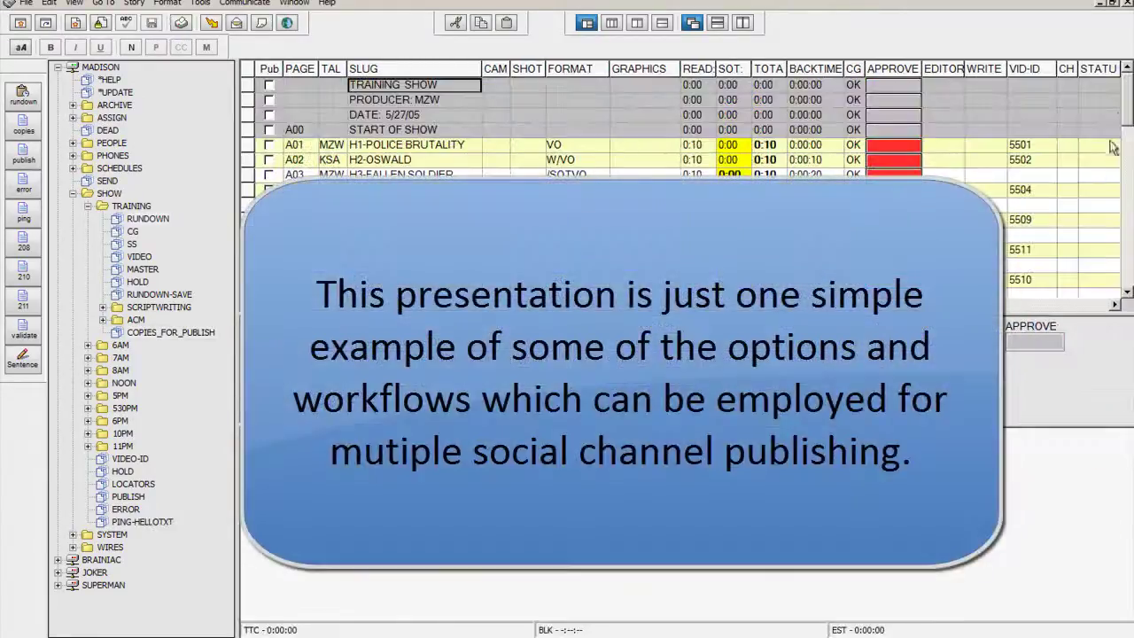
pyautogui.scroll(-1, 682, 177)
pyautogui.scroll(-3, 682, 133)
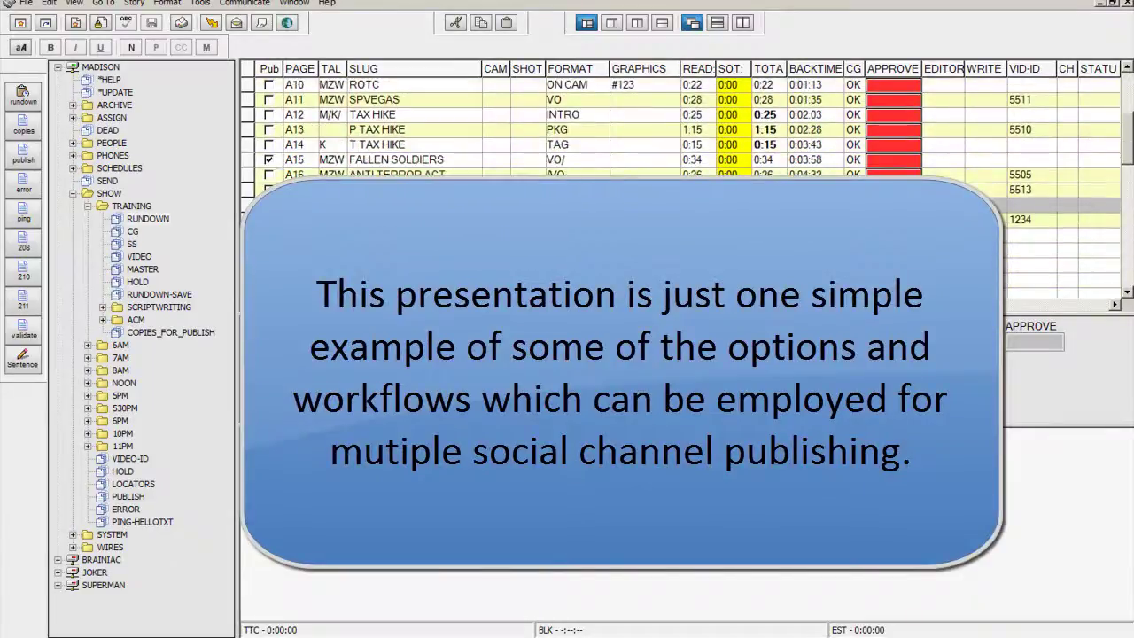
pyautogui.click(478, 160)
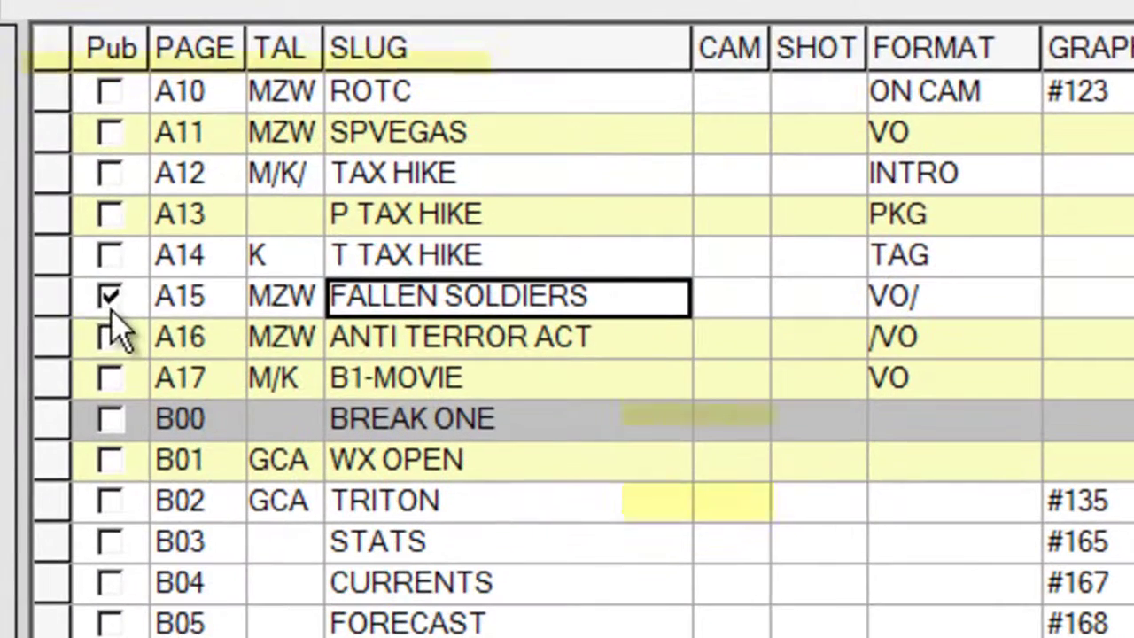
# Step: Ctrl-select the A15 FALLEN SOLDIERS, A16 ANTI TERROR ACT and D02 BREWERS rows together
pyautogui.click(62, 298)
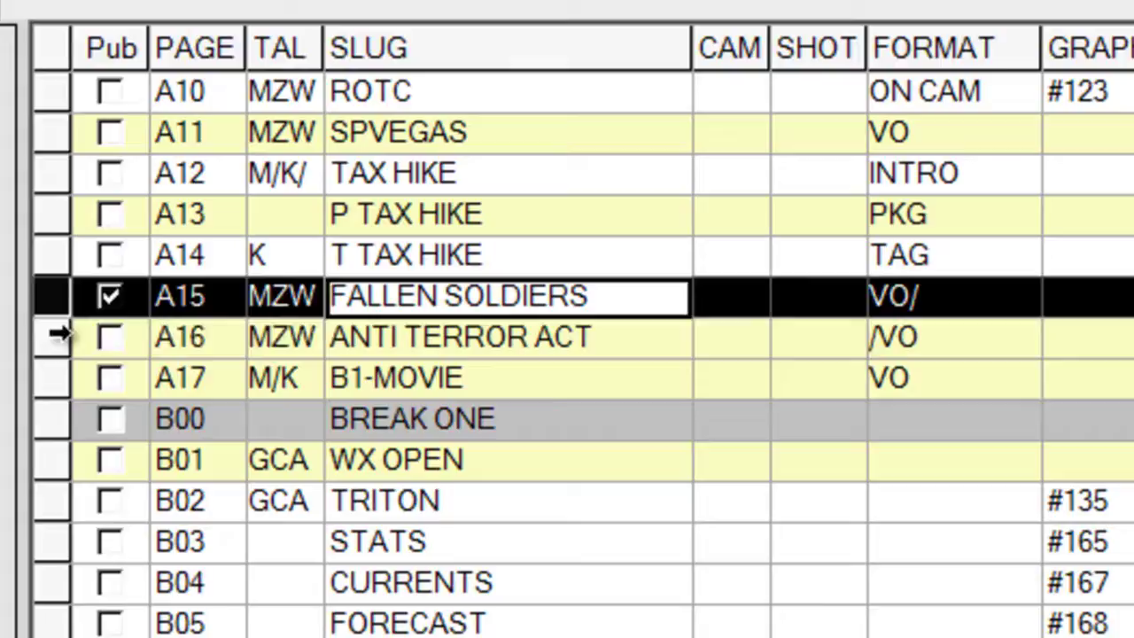
pyautogui.click(64, 335)
pyautogui.keyDown('shift'); pyautogui.click(49, 300); pyautogui.keyUp('shift')
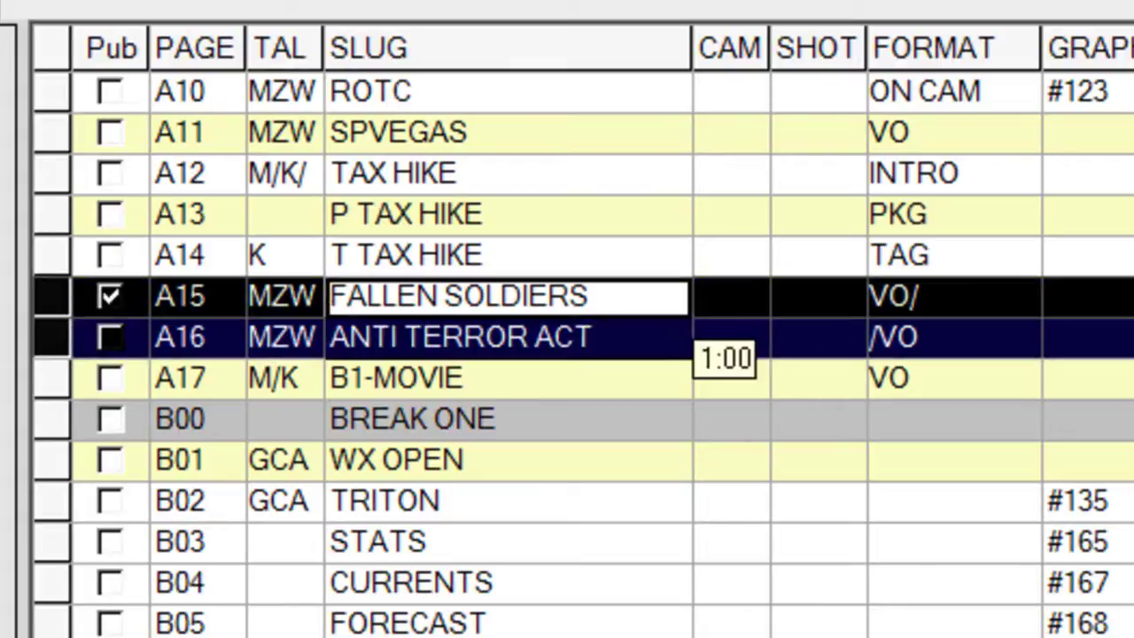
pyautogui.scroll(-7, 666, 558)
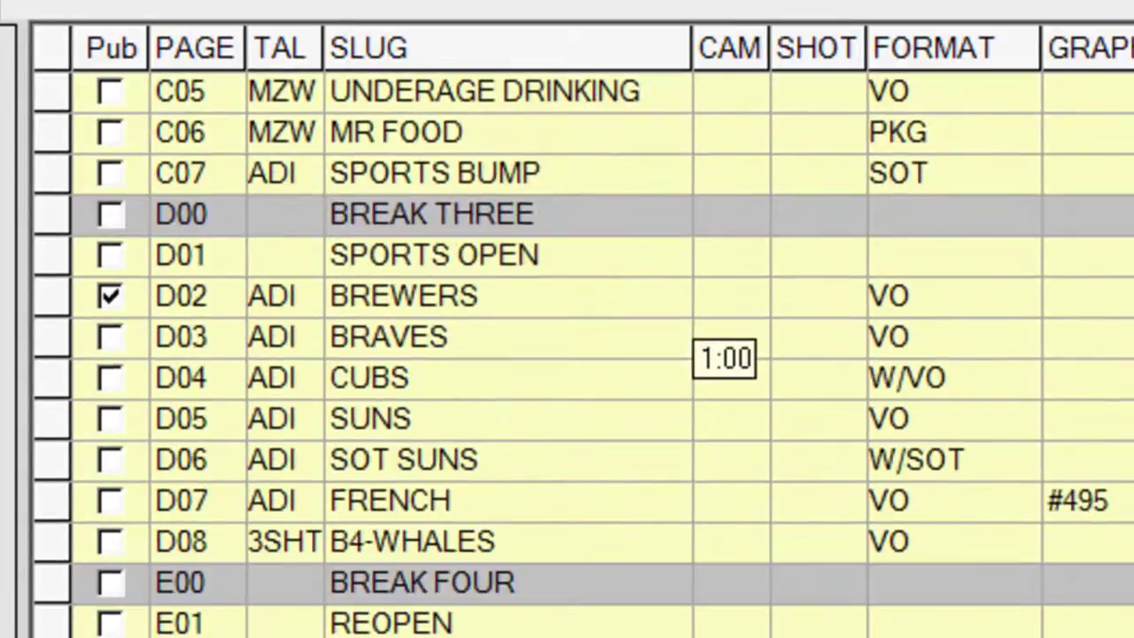
pyautogui.click(45, 295)
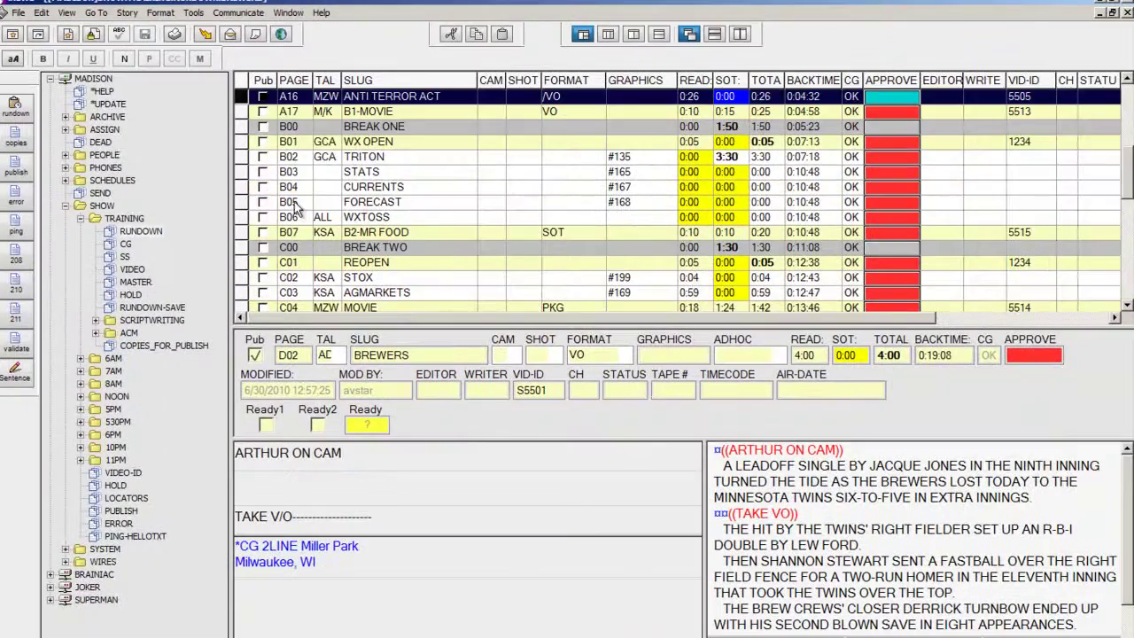
# Step: Copy the three selected stories into COPIES_FOR_PUBLISH and open that queue
pyautogui.scroll(1, 169, 185)
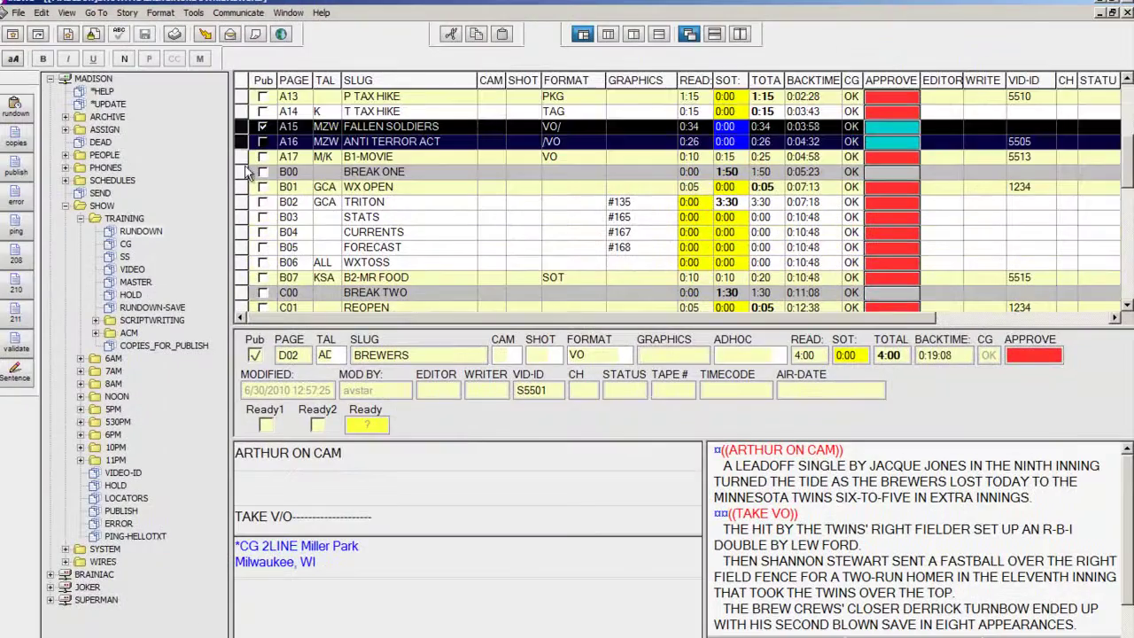
pyautogui.moveTo(241, 151); pyautogui.dragTo(202, 346)
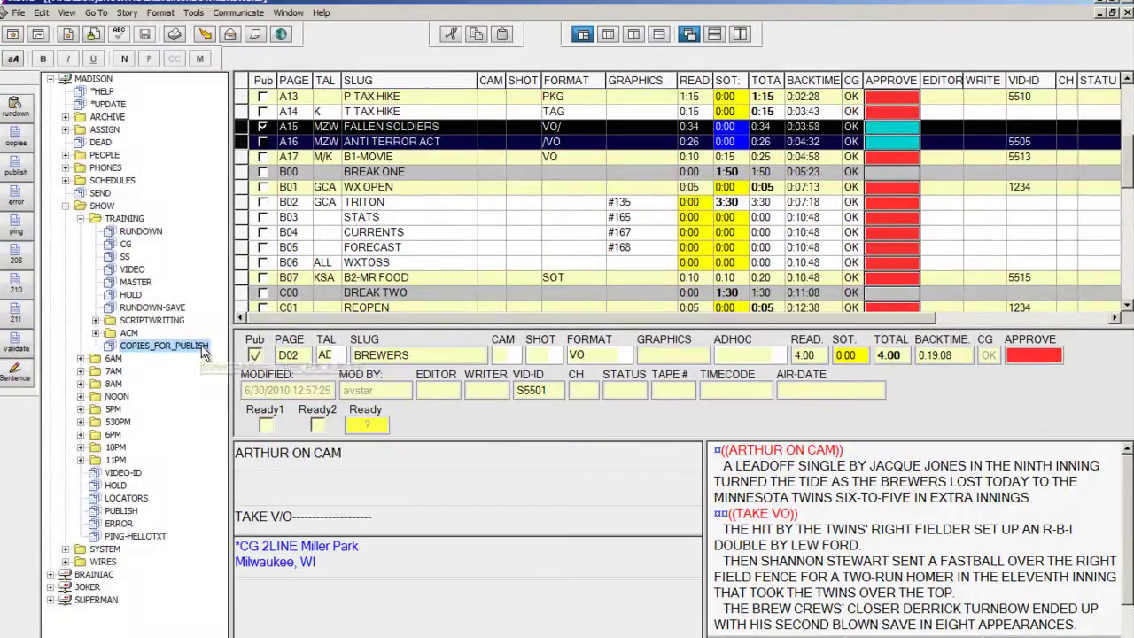
pyautogui.click(202, 348)
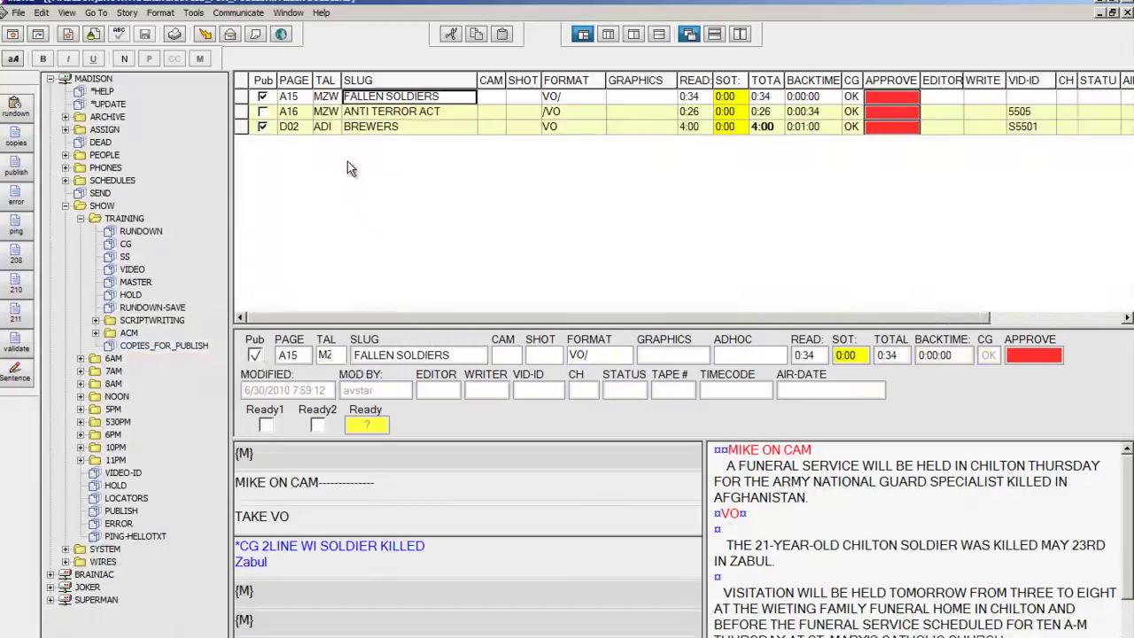
# Step: Strip the VO and MIKE ON CAM cues from FALLEN SOLDIERS and convert it to sentence case
pyautogui.click(764, 525)
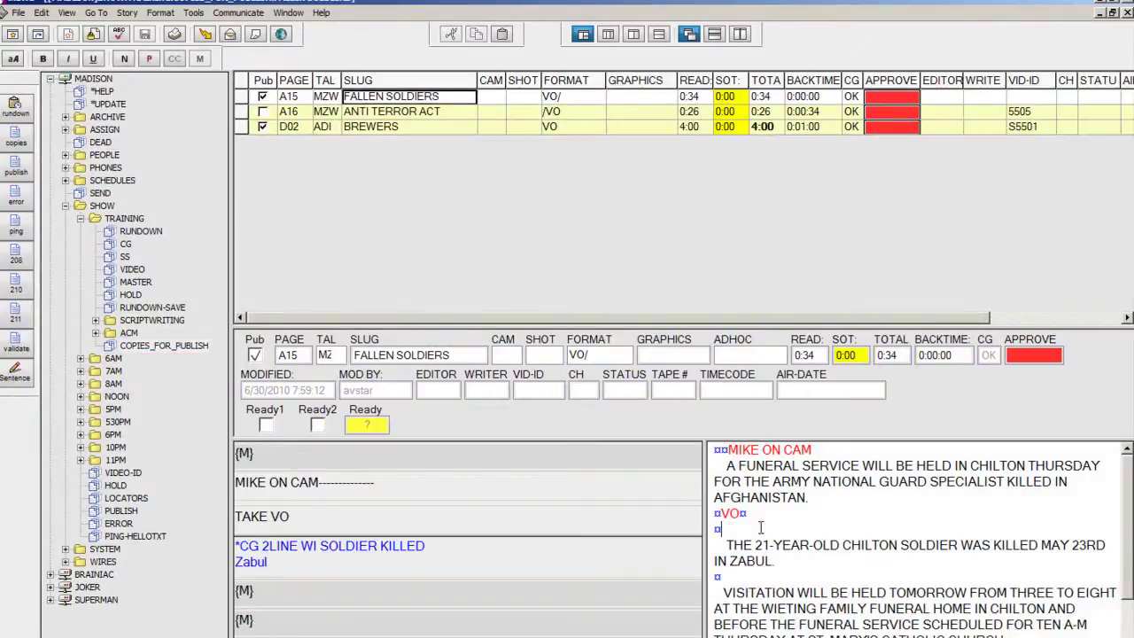
pyautogui.hotkey('ctrl', 'm')
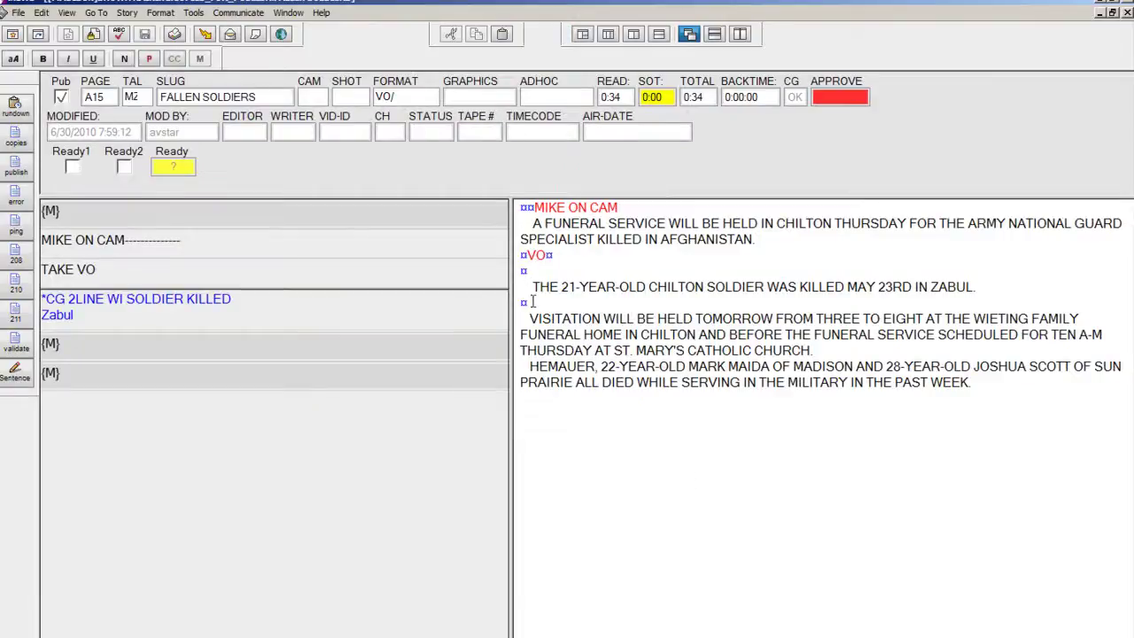
pyautogui.click(524, 302)
pyautogui.press('BackSpace')
pyautogui.click(530, 270)
pyautogui.press('BackSpace')
pyautogui.press('BackSpace')
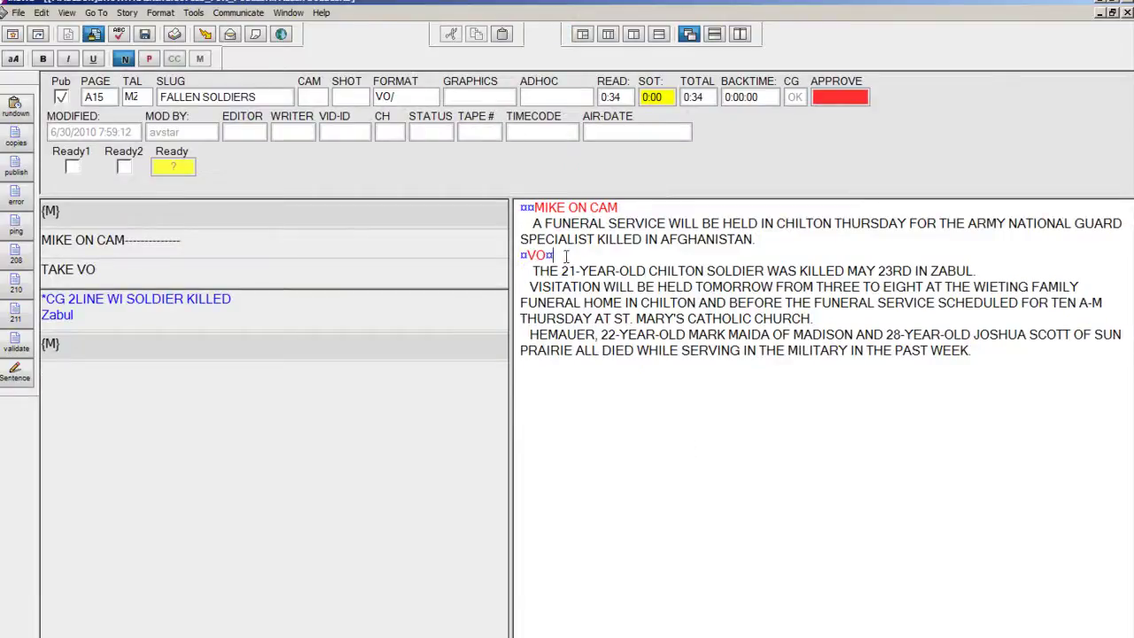
pyautogui.click(631, 212)
pyautogui.press('BackSpace')
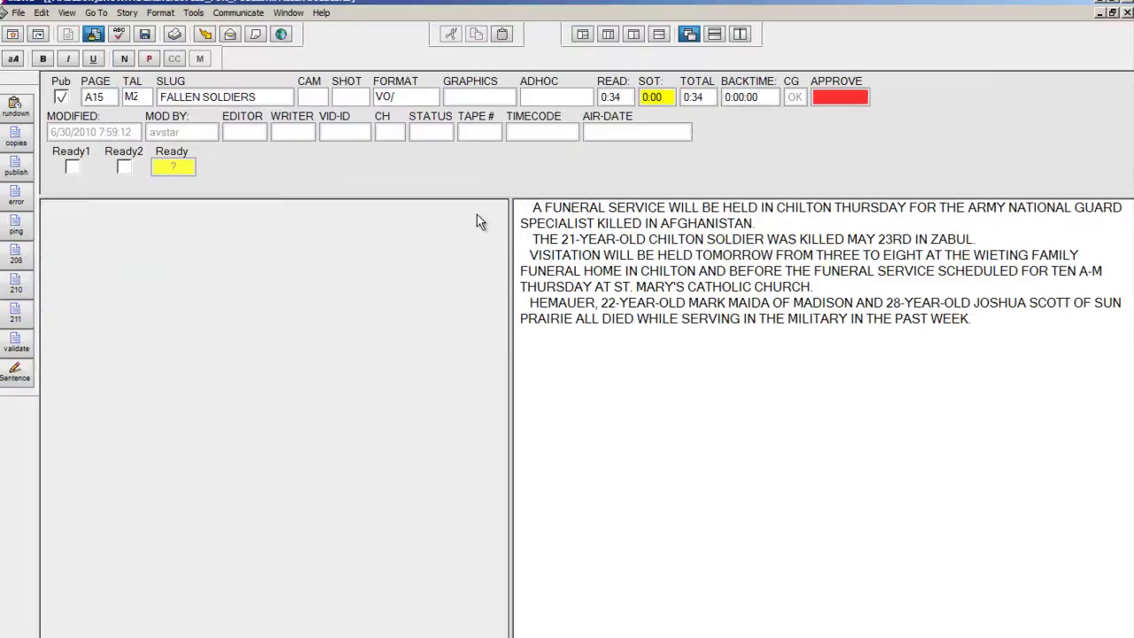
pyautogui.hotkey('ctrl', 'a')
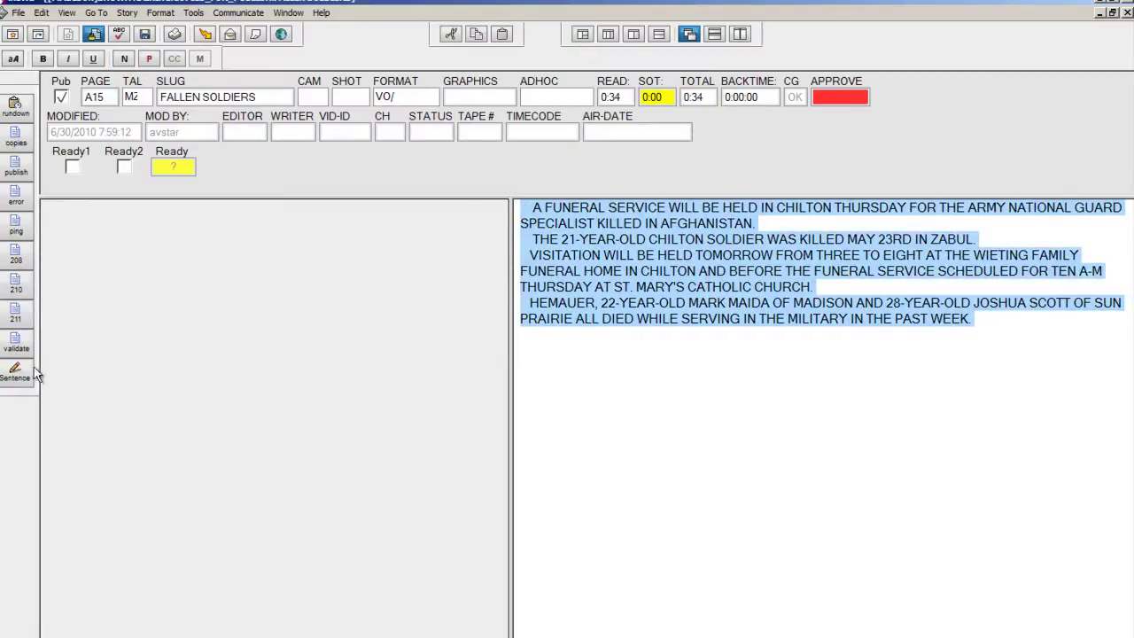
pyautogui.click(27, 372)
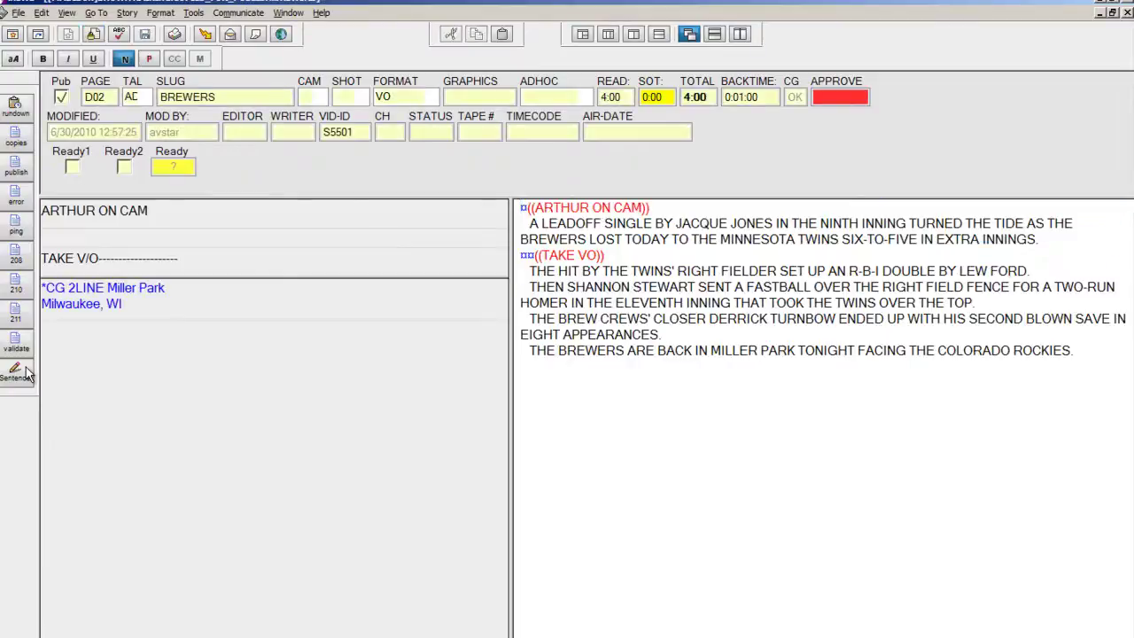
# Step: Delete the TAKE VO and ARTHUR ON CAM cues from BREWERS and select its text
pyautogui.click(557, 254)
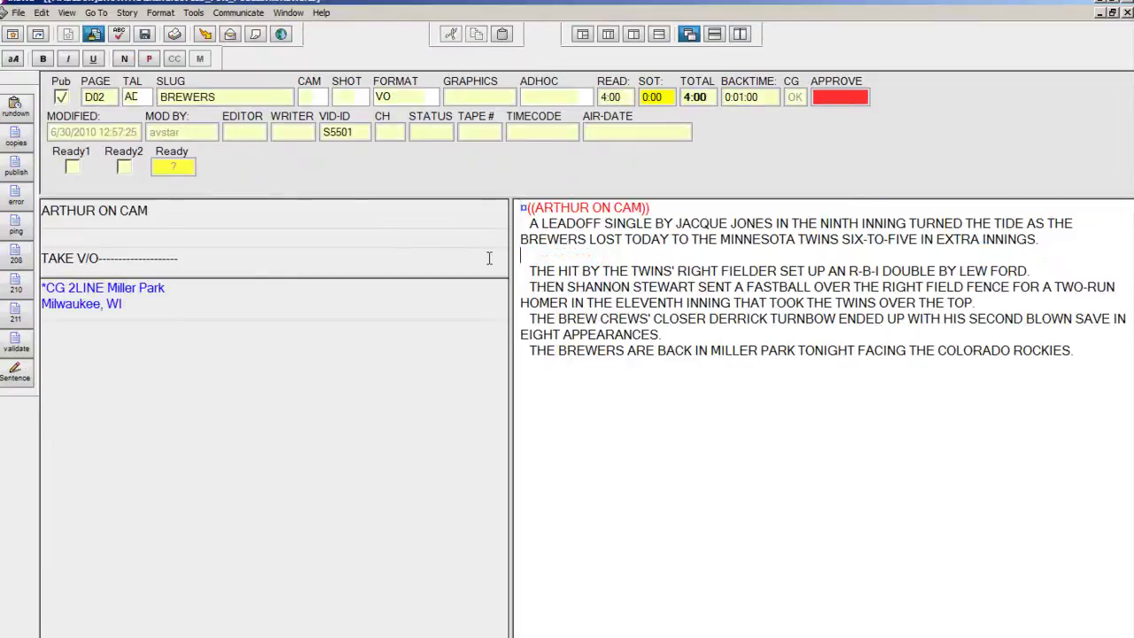
pyautogui.press('Delete')
pyautogui.click(585, 207)
pyautogui.press('Delete')
pyautogui.hotkey('ctrl', 'a')
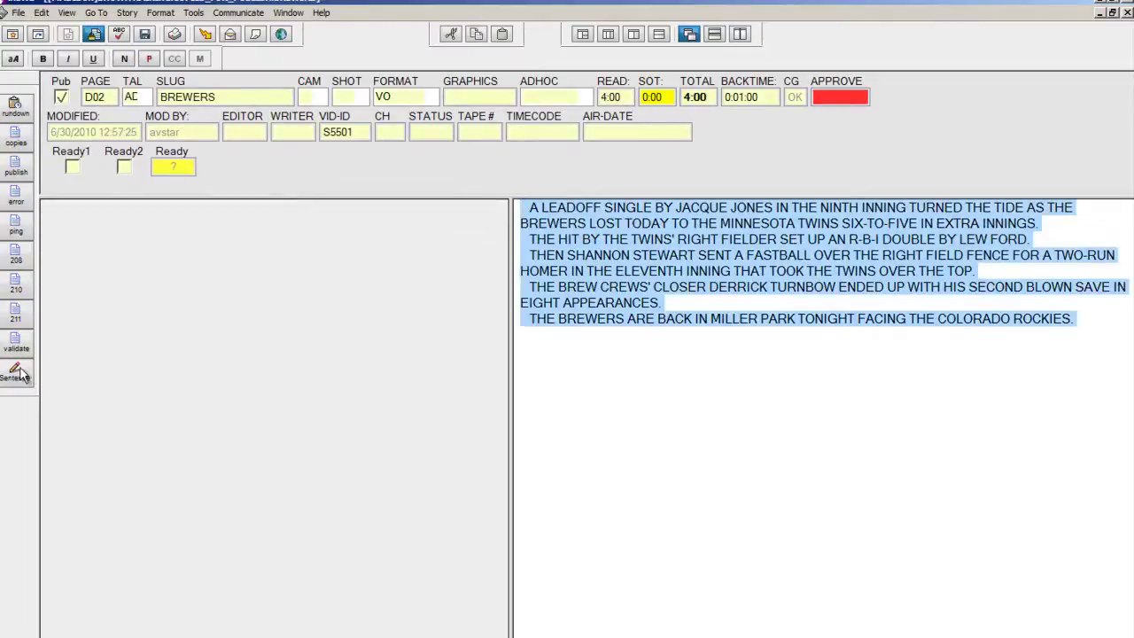
# Step: Sentence-case BREWERS, copy the cleaned stories to PUBLISH, and open the SHOW.PING-HELLOTXT queue
pyautogui.click(20, 376)
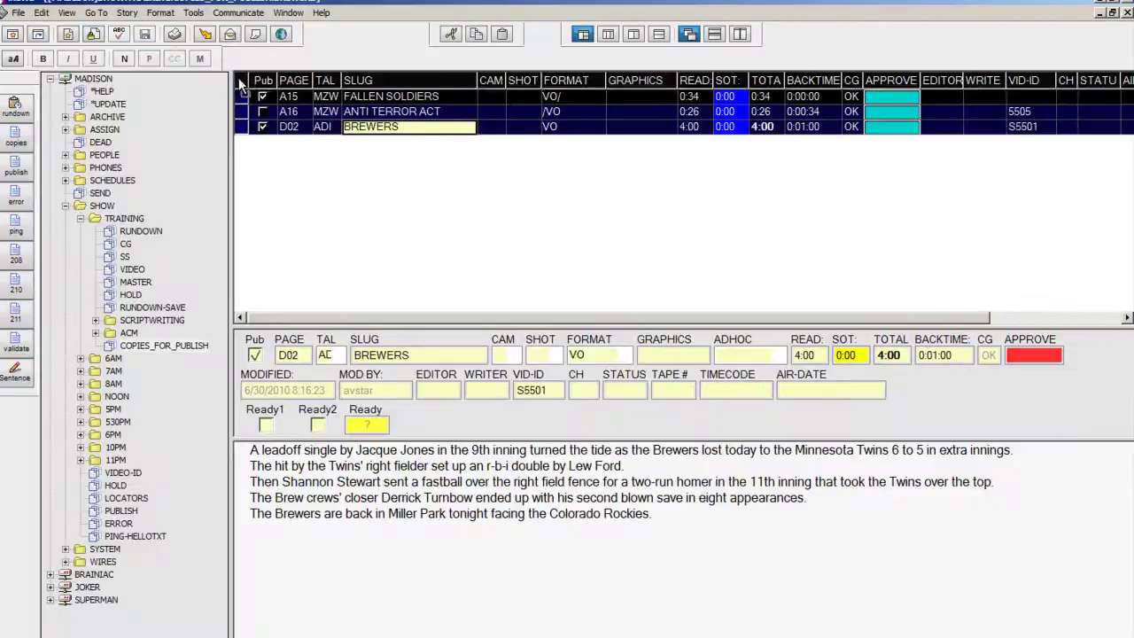
pyautogui.moveTo(266, 127); pyautogui.dragTo(129, 512)
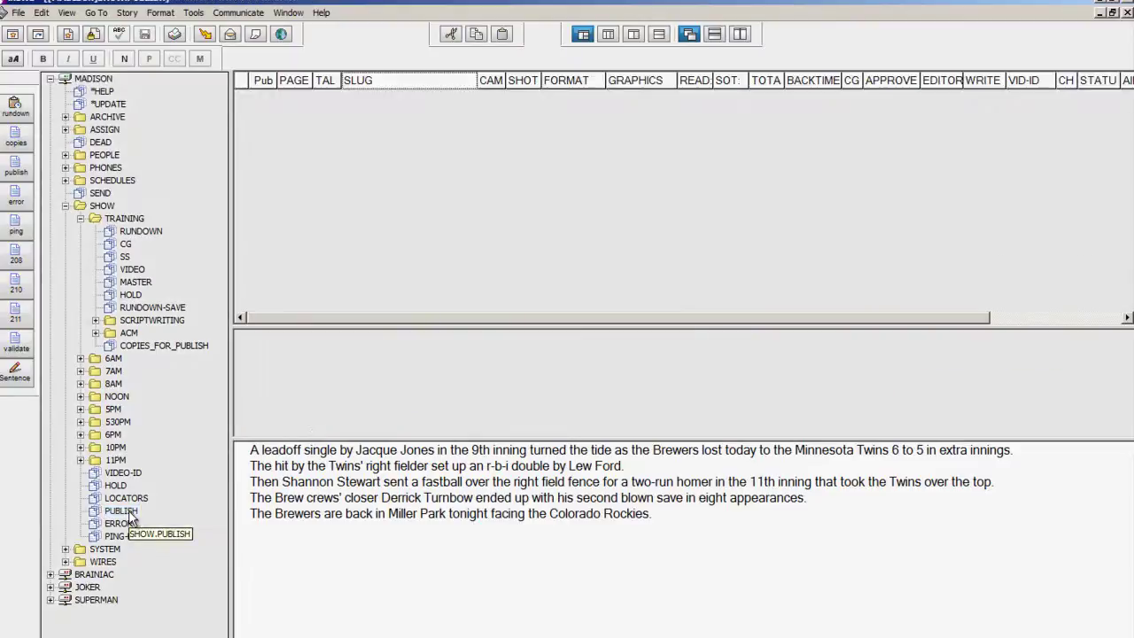
pyautogui.click(150, 538)
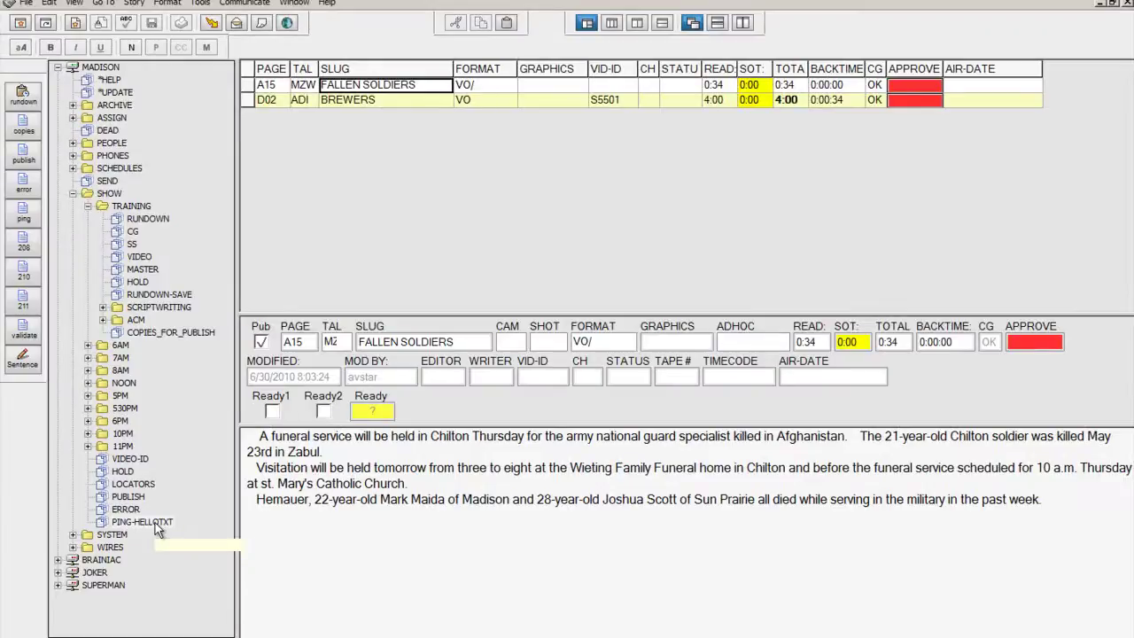
pyautogui.click(131, 512)
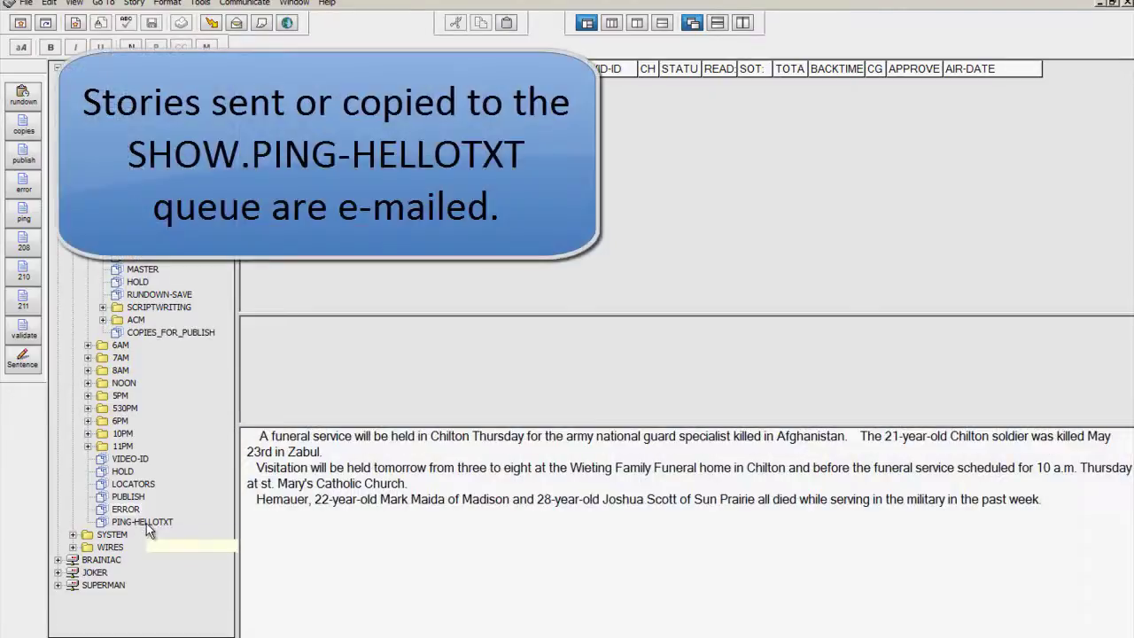
pyautogui.click(146, 522)
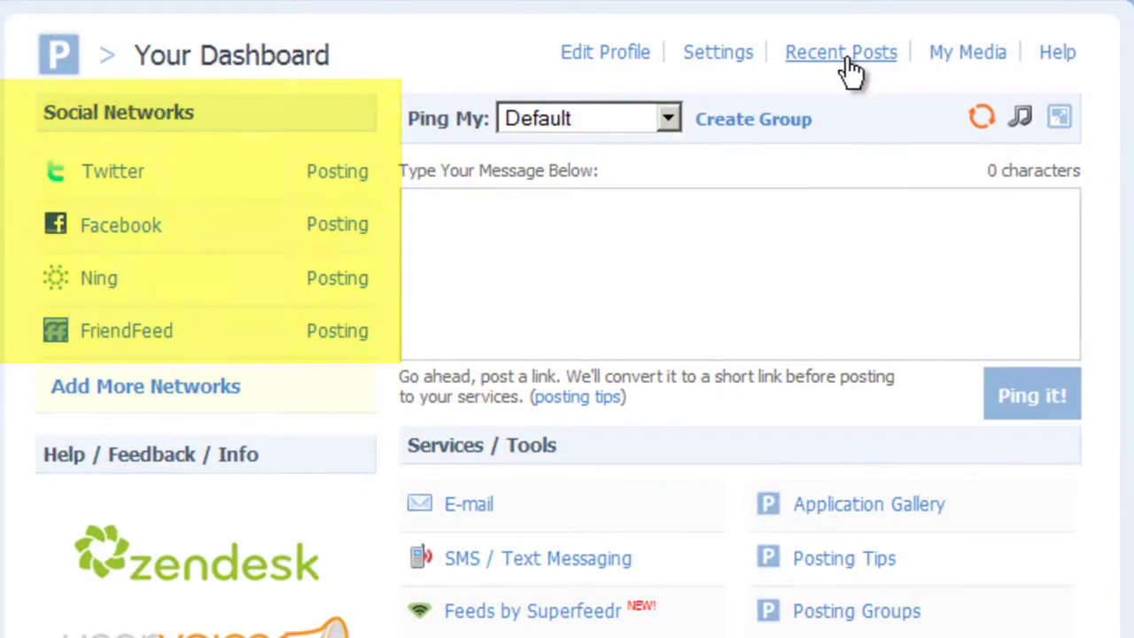
# Step: Refresh Ping.fm Recent Posts to confirm both e-mailed stories, then view the HelloTxt Lifestream
pyautogui.click(849, 69)
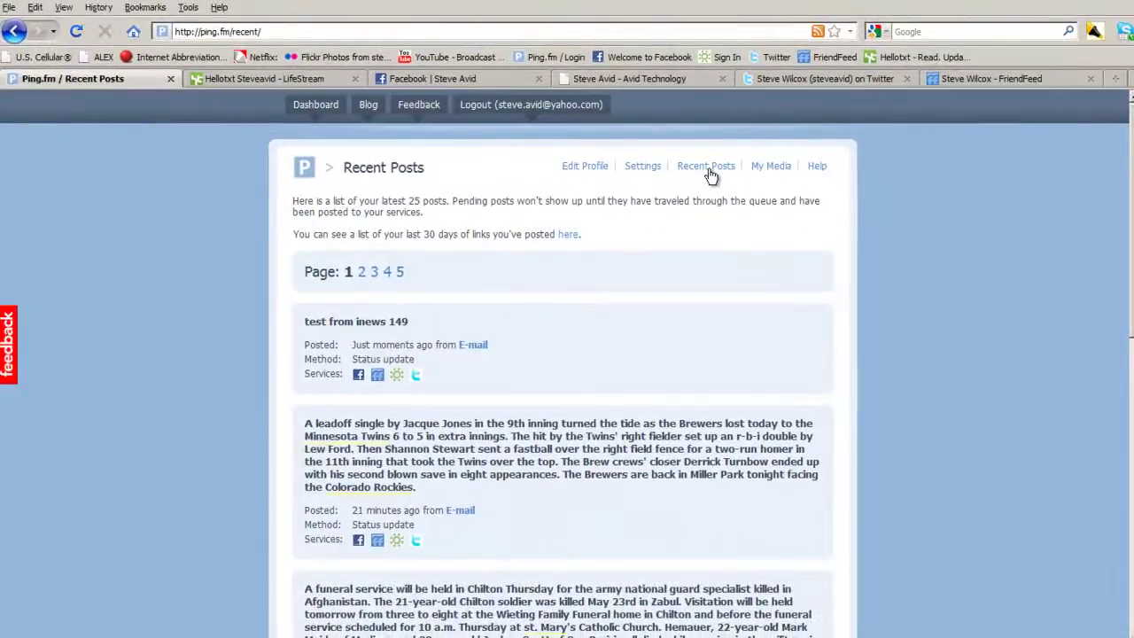
pyautogui.click(708, 169)
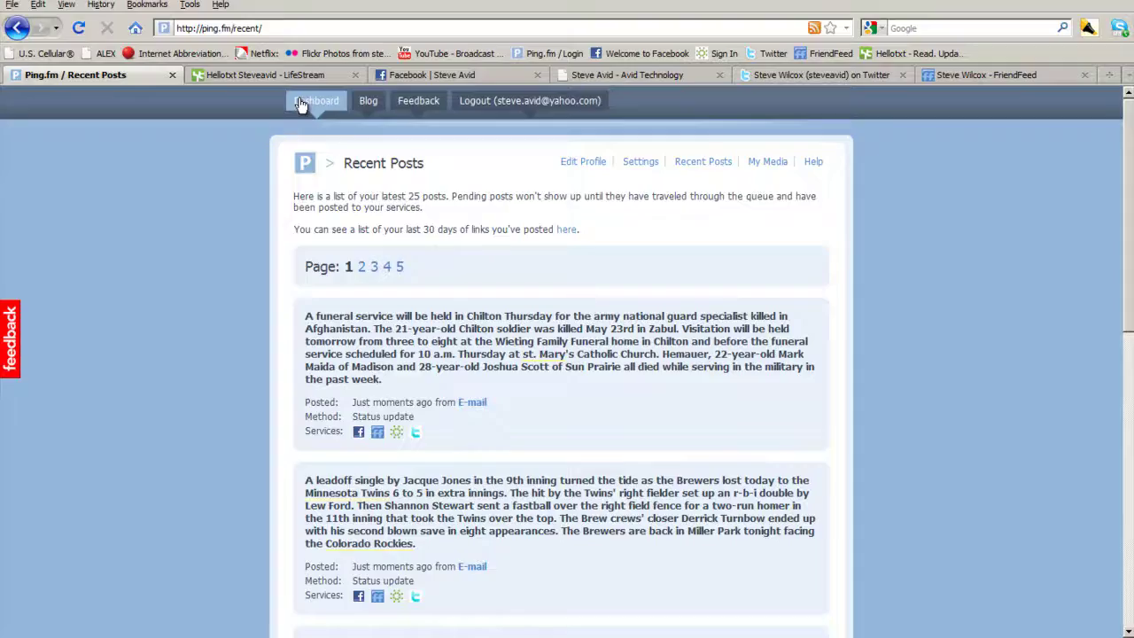
pyautogui.click(266, 75)
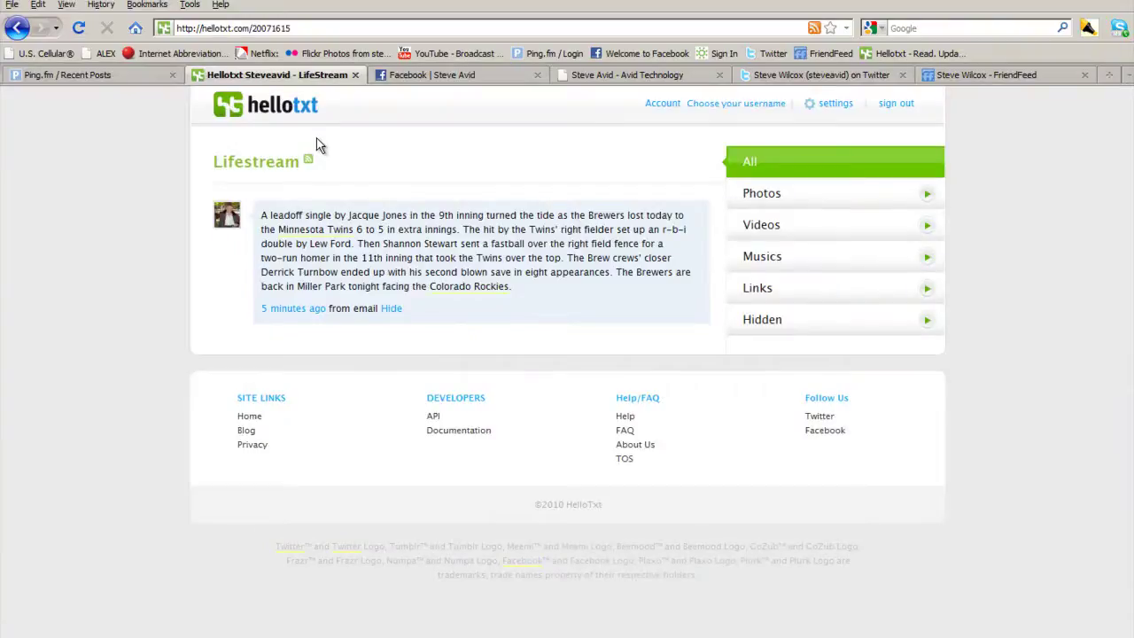
# Step: Check the Facebook wall for the funeral and Brewers stories from Ping.fm and HelloTxt
pyautogui.click(432, 76)
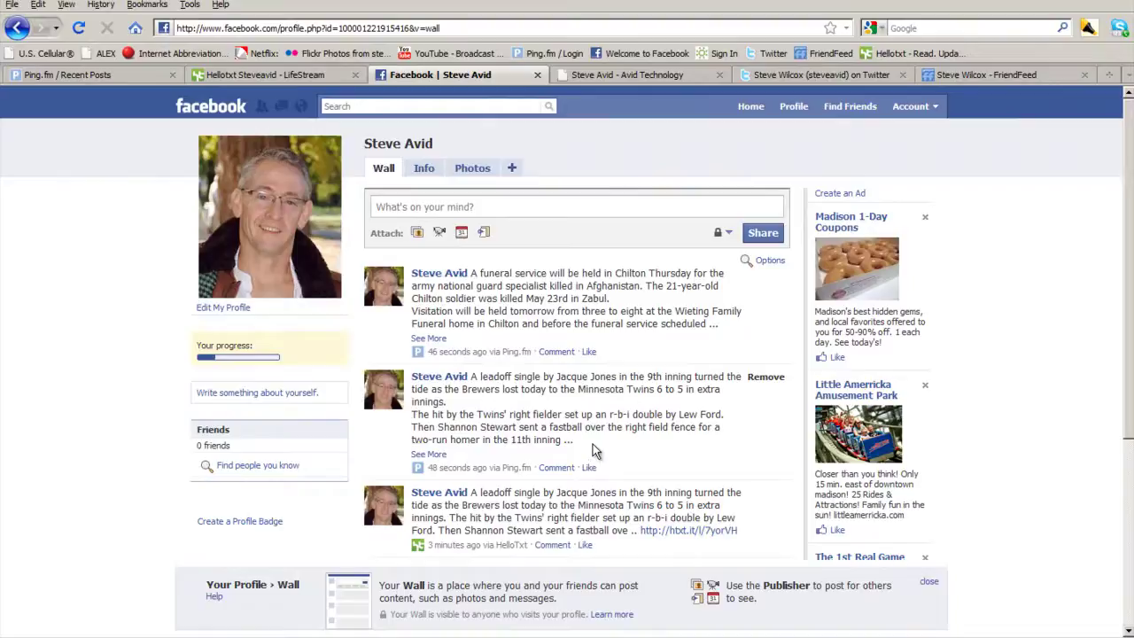
# Step: Verify the stories on Ning, Twitter and FriendFeed, then open Ping.fm's posting groups setup
pyautogui.click(611, 75)
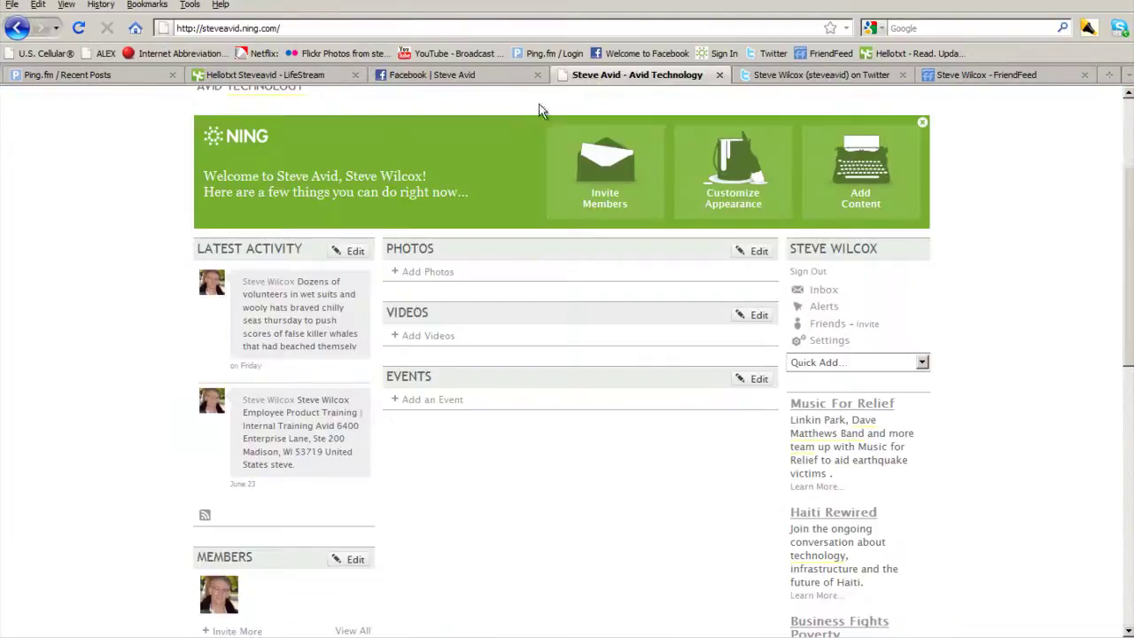
pyautogui.click(821, 74)
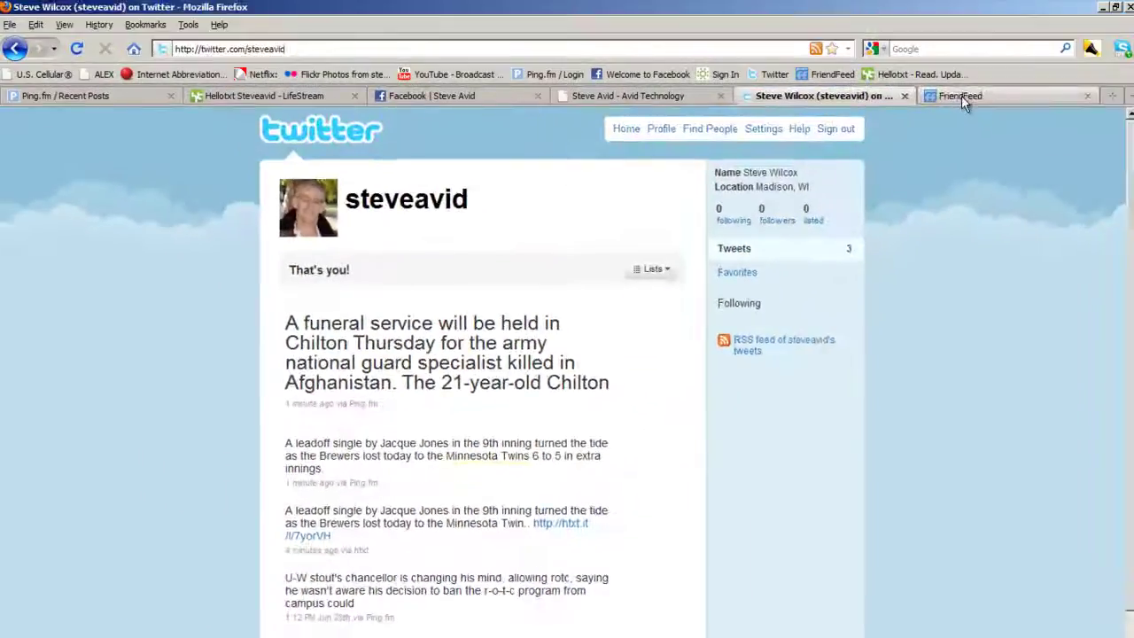
pyautogui.click(961, 97)
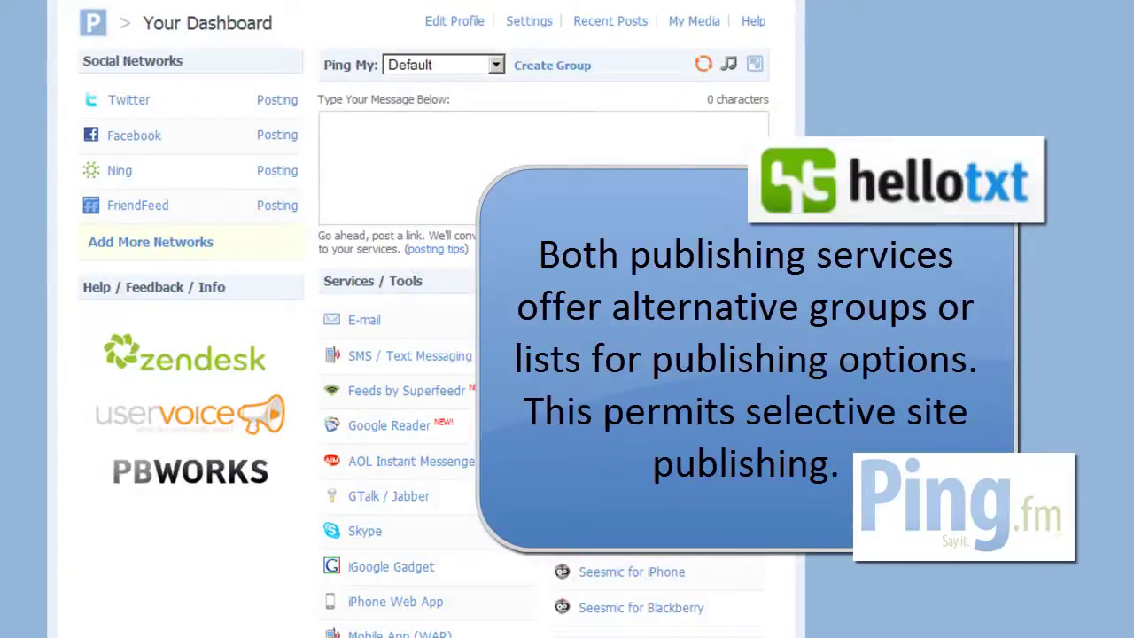
pyautogui.click(554, 68)
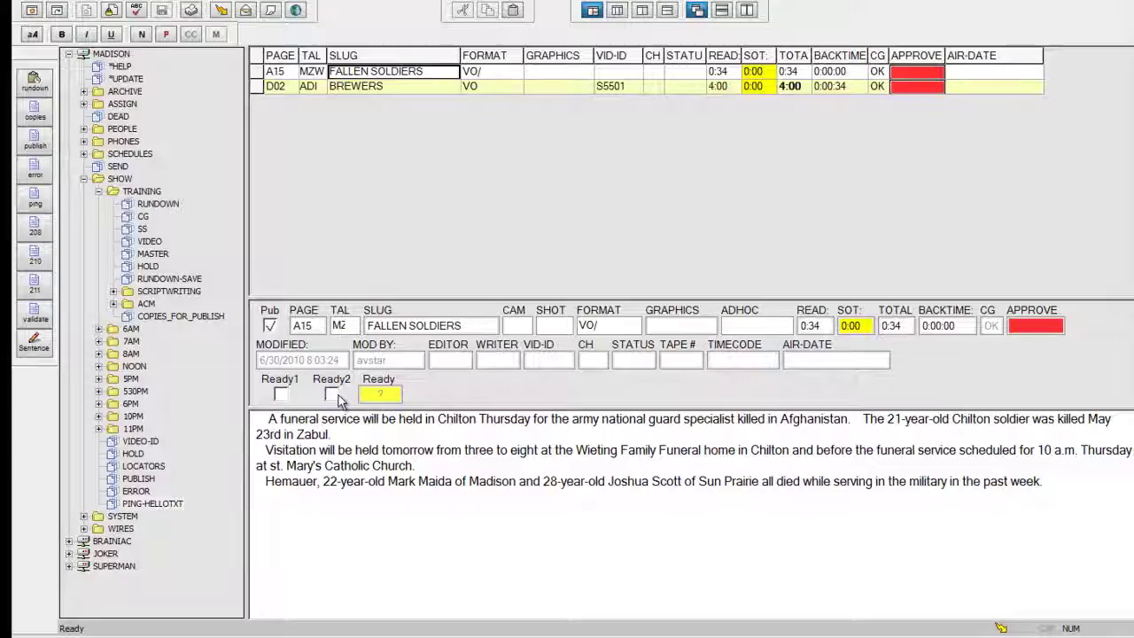
# Step: Prefix the FALLEN SOLDIERS story text with #twitteronly and save the story
pyautogui.write('twit')
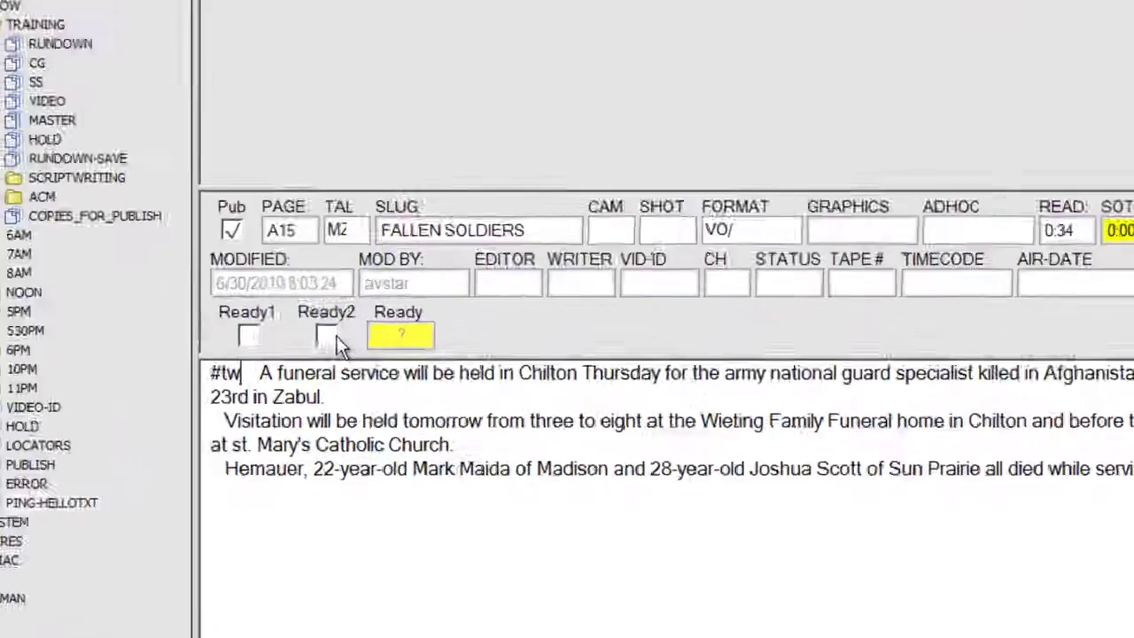
pyautogui.write('teronly')
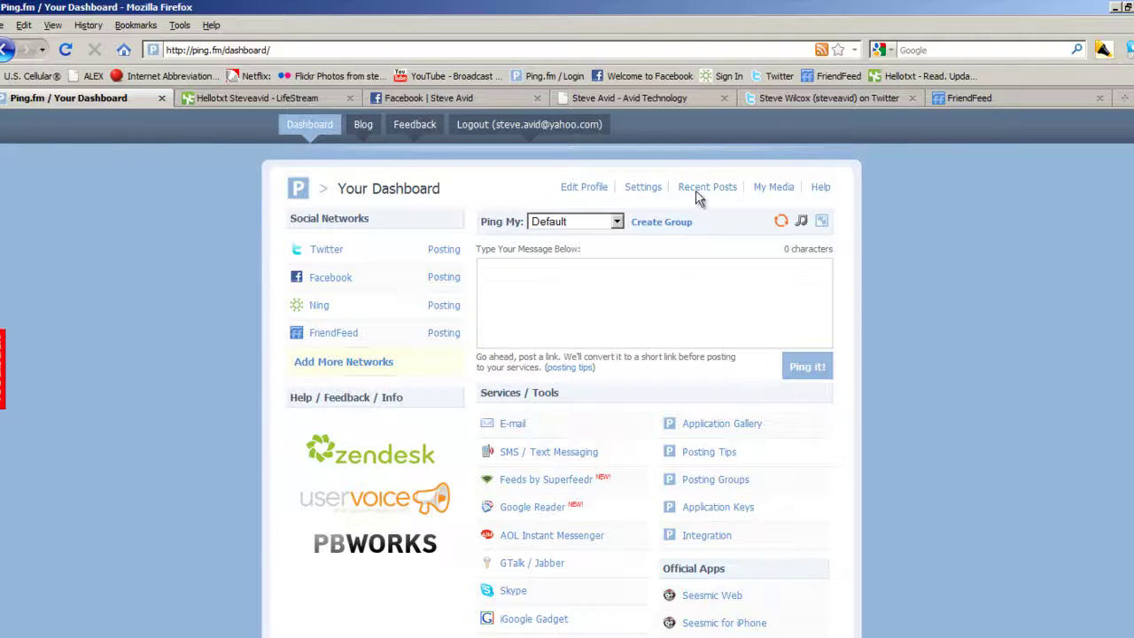
pyautogui.click(702, 188)
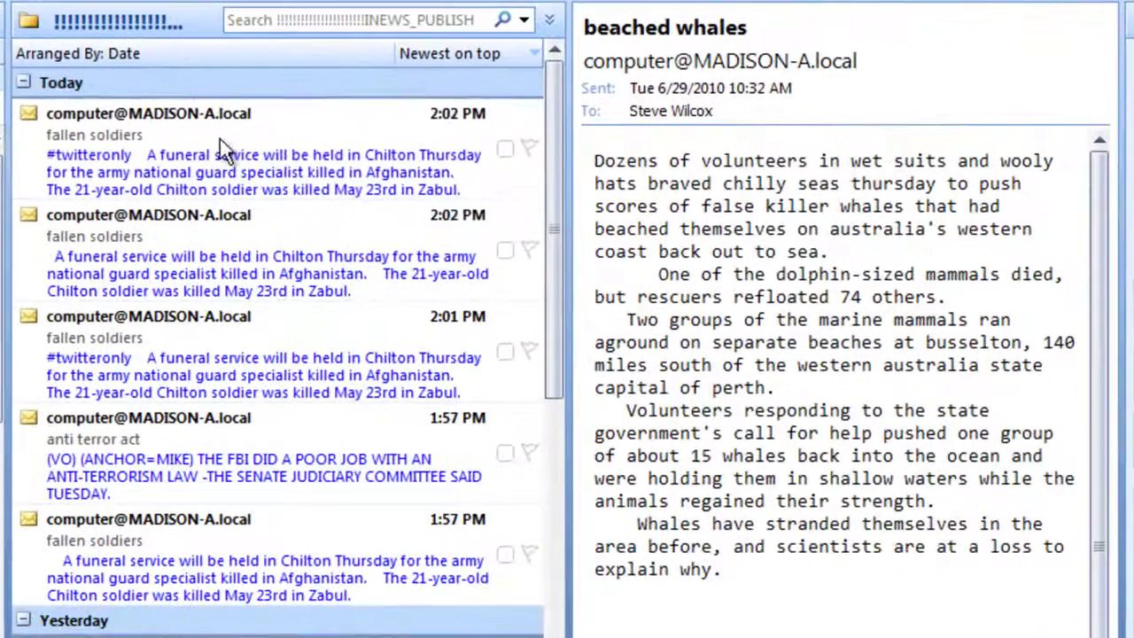
# Step: Read the five fallen soldiers and anti terror act e-mails, including the #twitteronly ones
pyautogui.click(217, 147)
pyautogui.click(236, 224)
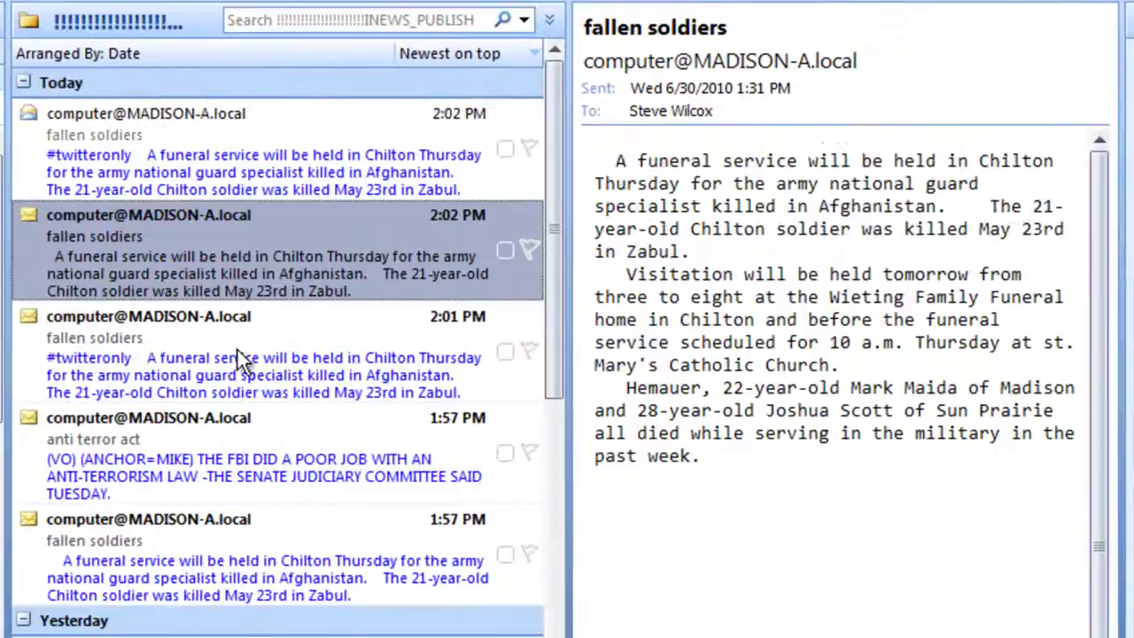
pyautogui.click(237, 354)
pyautogui.click(241, 465)
pyautogui.click(241, 572)
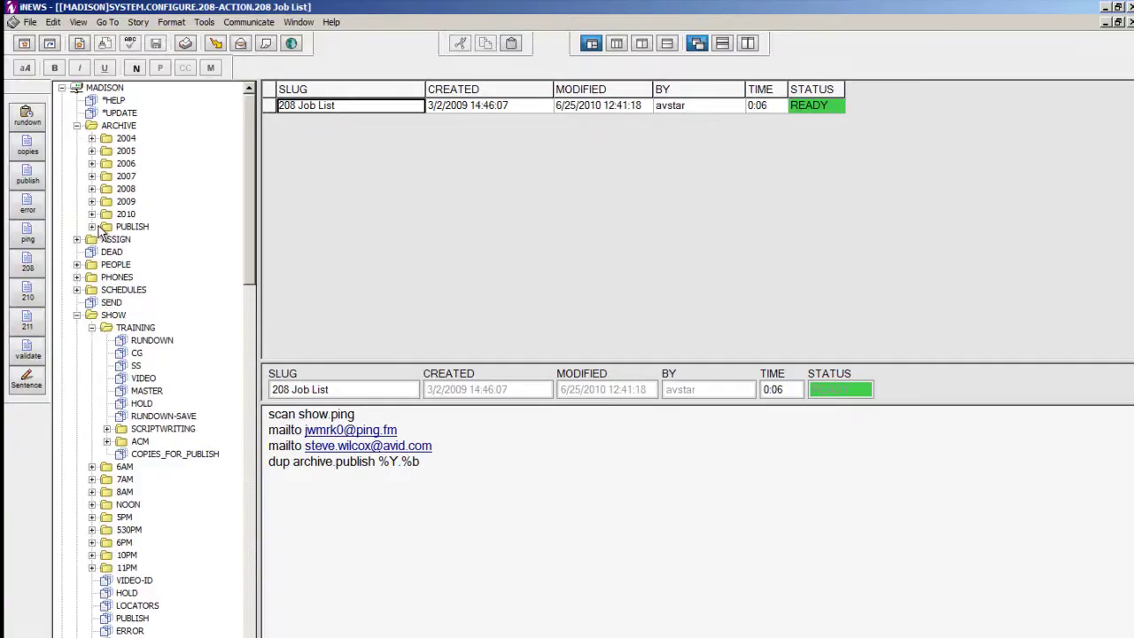
# Step: Expand the ARCHIVE PUBLISH folder and its 2010 archive to reveal the monthly queues
pyautogui.click(92, 227)
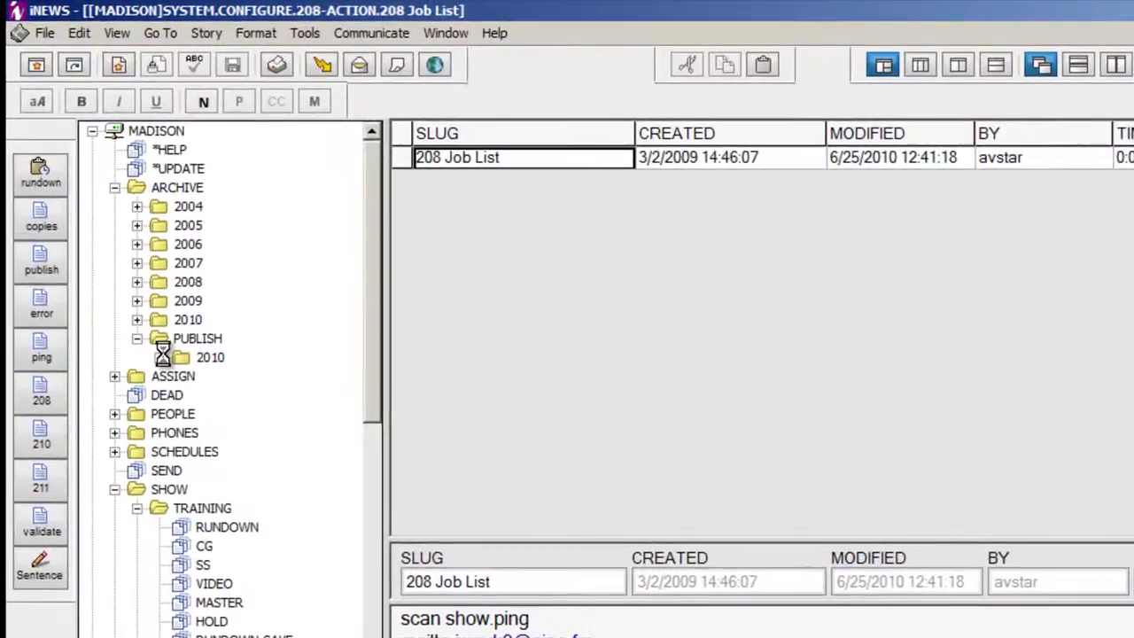
pyautogui.click(228, 376)
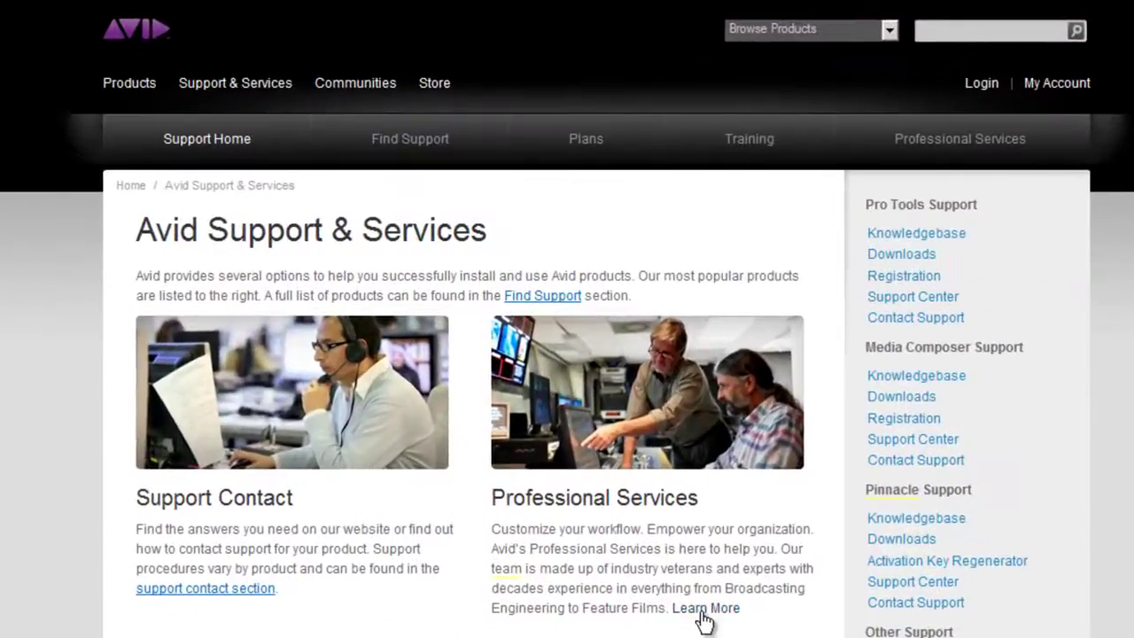
# Step: Go from Avid's professional services page to the community forums and open the Broadcast Newsroom forum's topic list
pyautogui.click(662, 545)
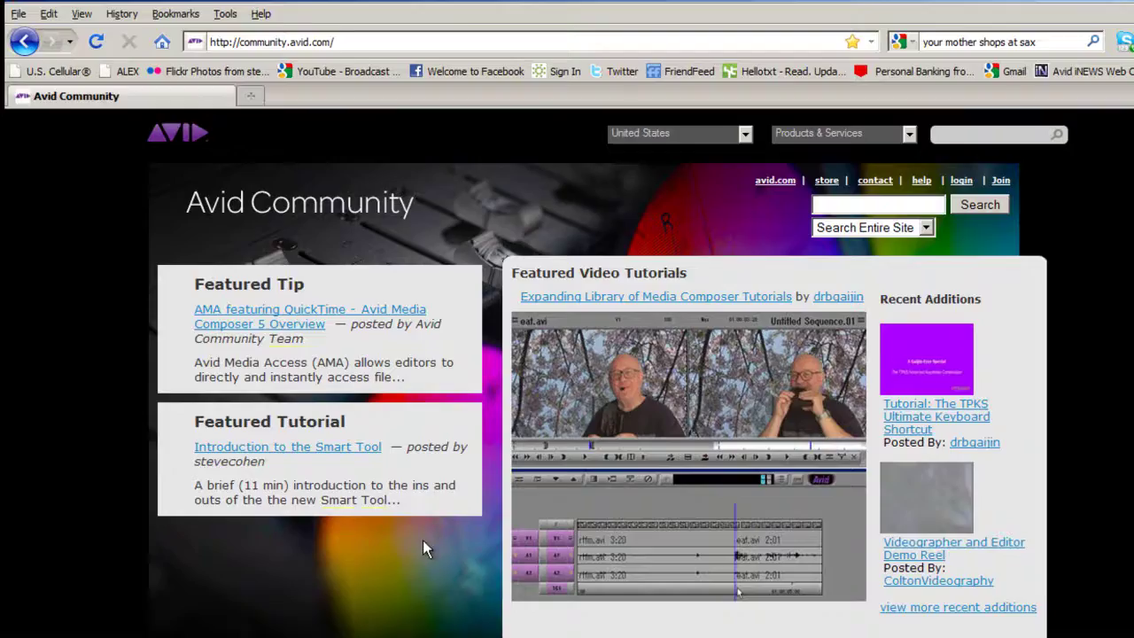
pyautogui.scroll(-5, 423, 549)
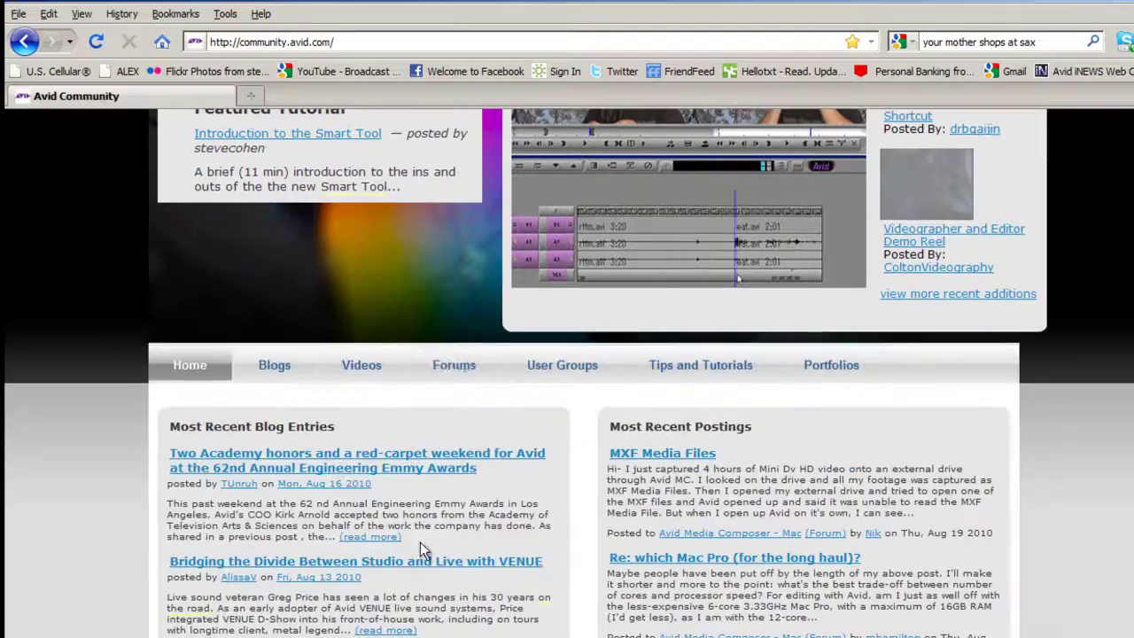
pyautogui.click(481, 369)
pyautogui.scroll(-6, 466, 368)
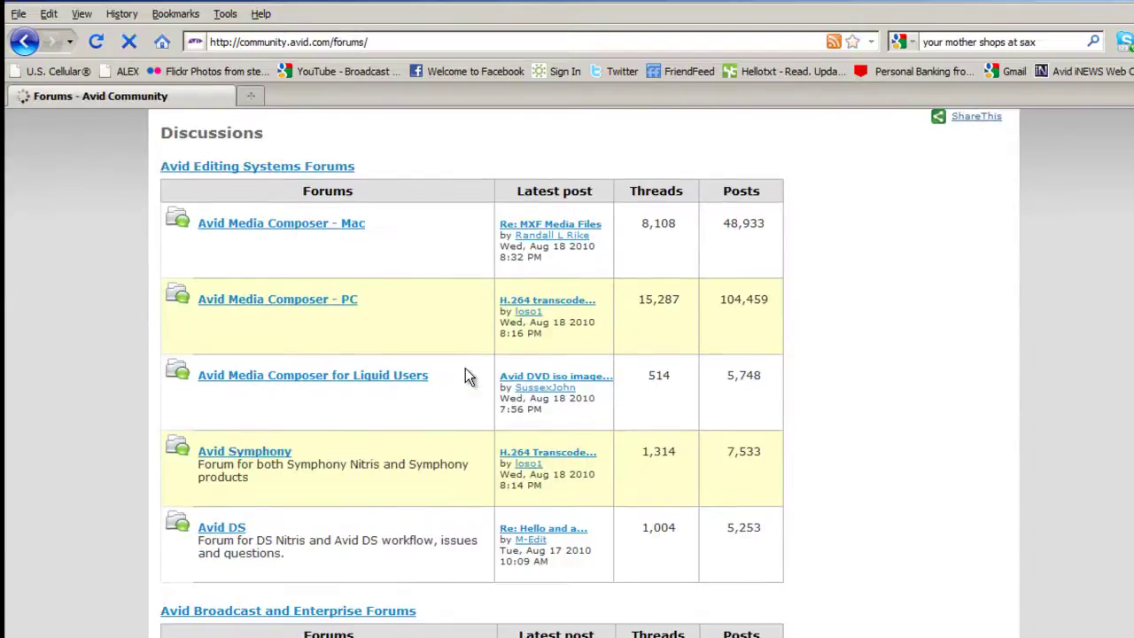
pyautogui.scroll(-10, 360, 450)
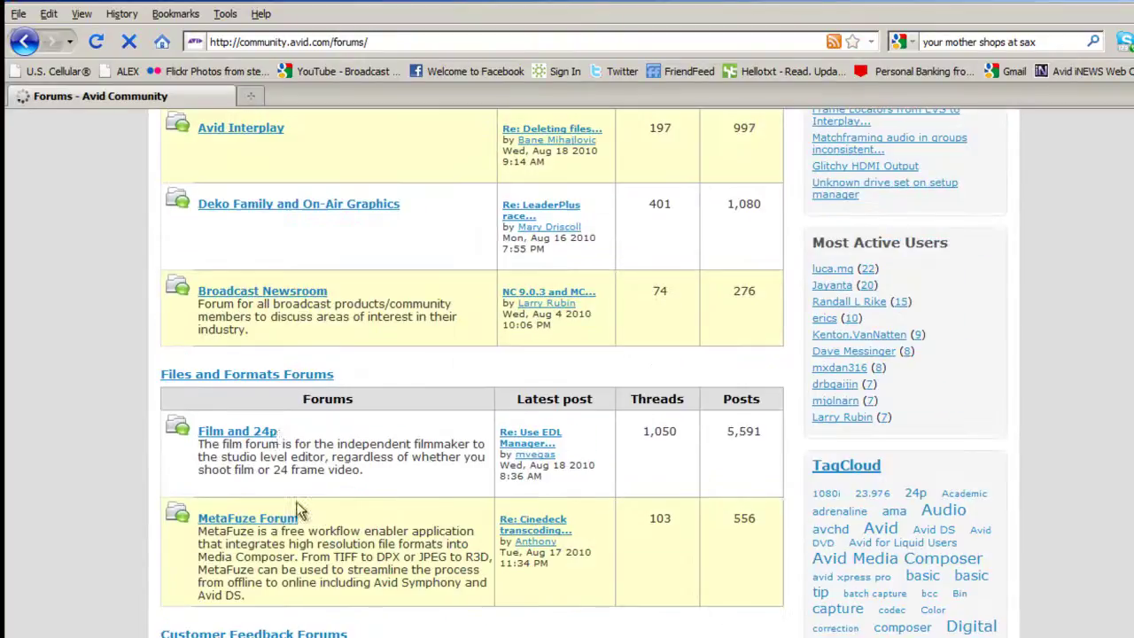
pyautogui.click(274, 301)
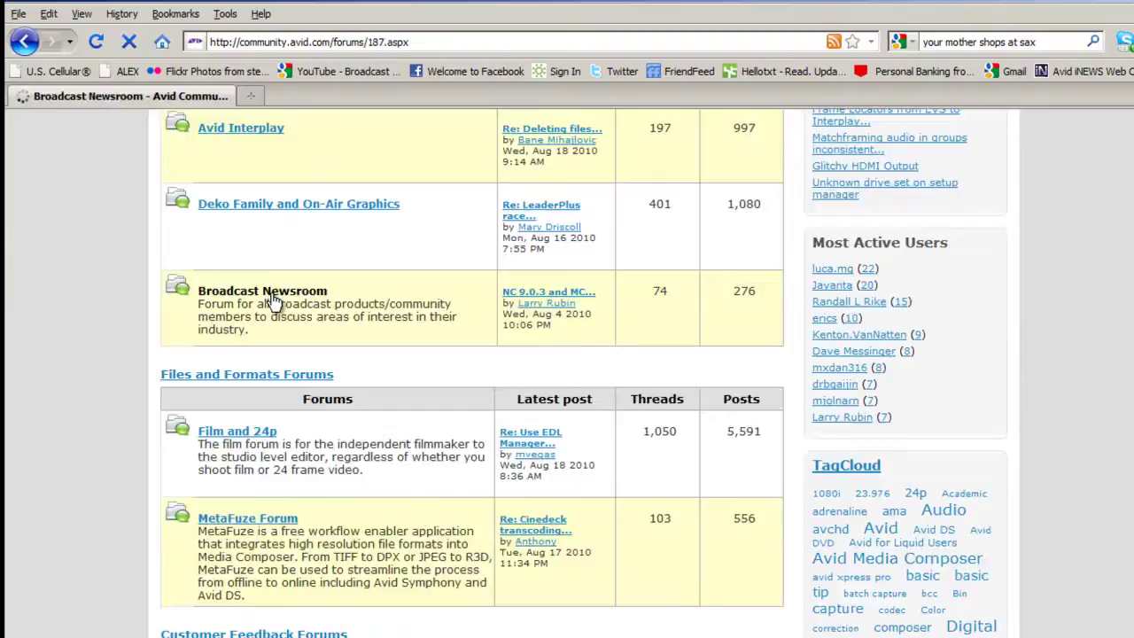
pyautogui.scroll(-5, 354, 372)
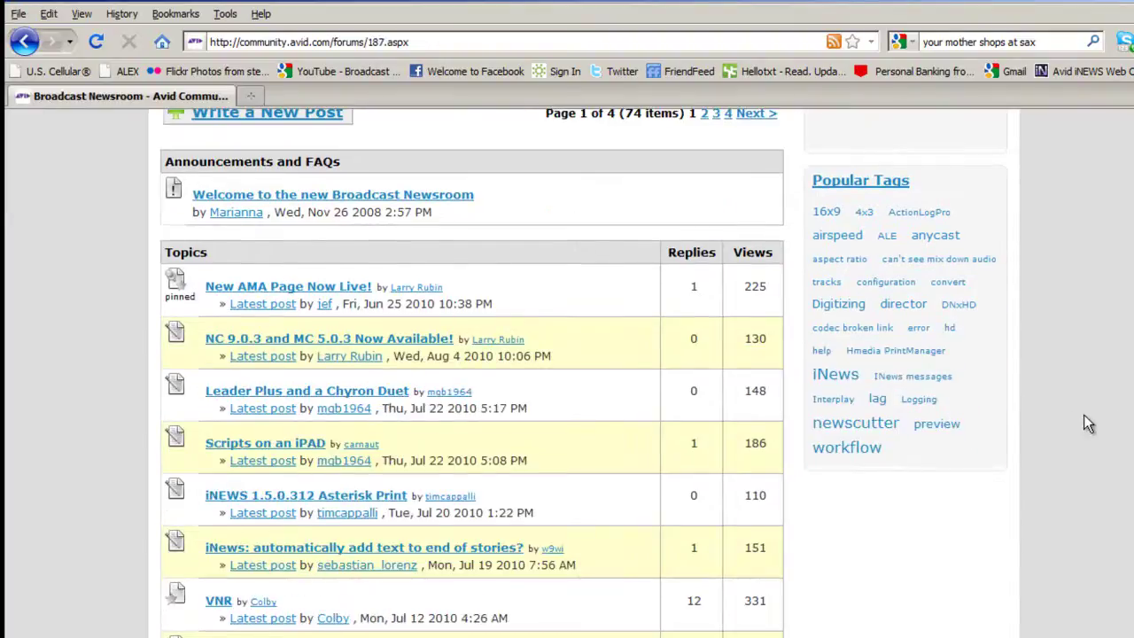